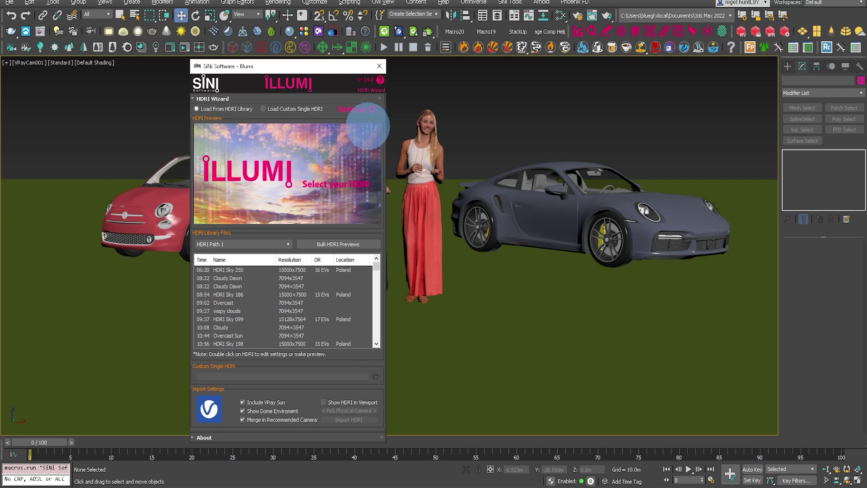
Check the IgNite configuration settings, then close the IgNite panel.
{"action": "left_click", "coordinate": [578, 32]}
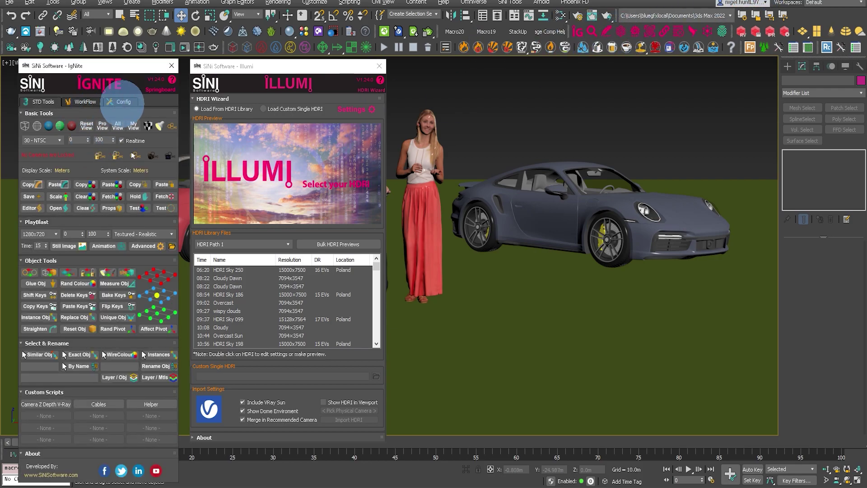
{"action": "left_click", "coordinate": [121, 102]}
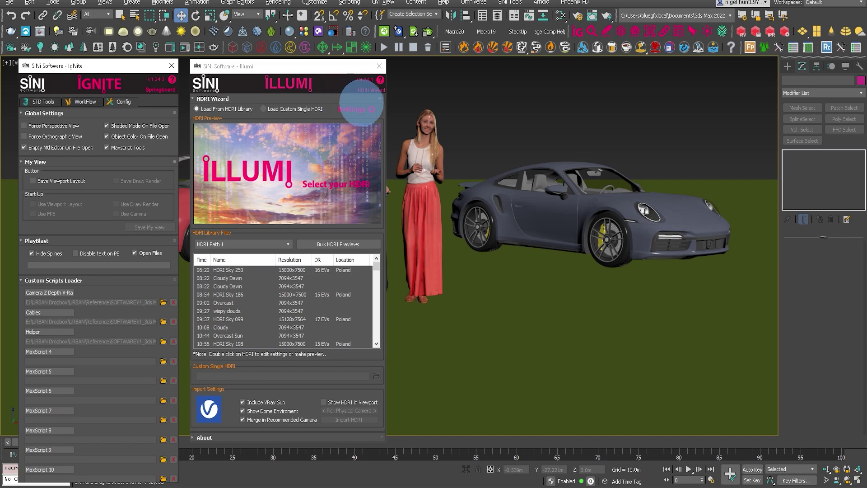
{"action": "left_click", "coordinate": [171, 66]}
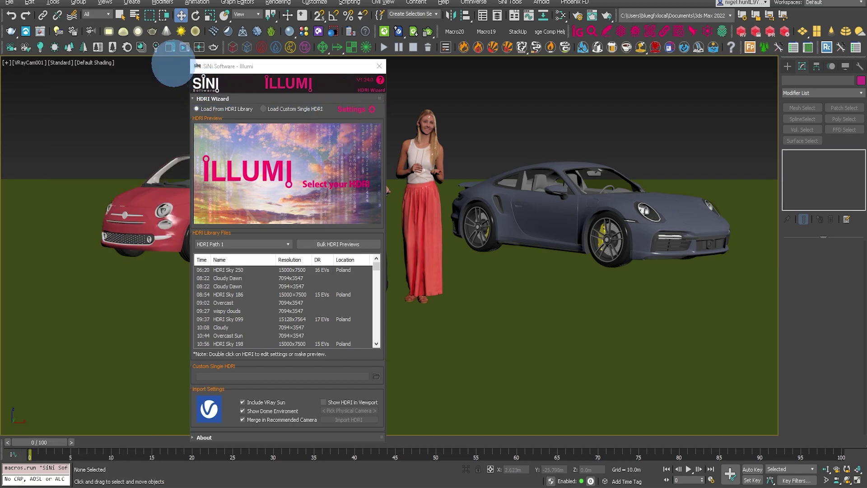
Bring up Illumi's library path Settings and move the dialog to the upper right, clear of the HDRI list.
{"action": "left_click", "coordinate": [350, 110]}
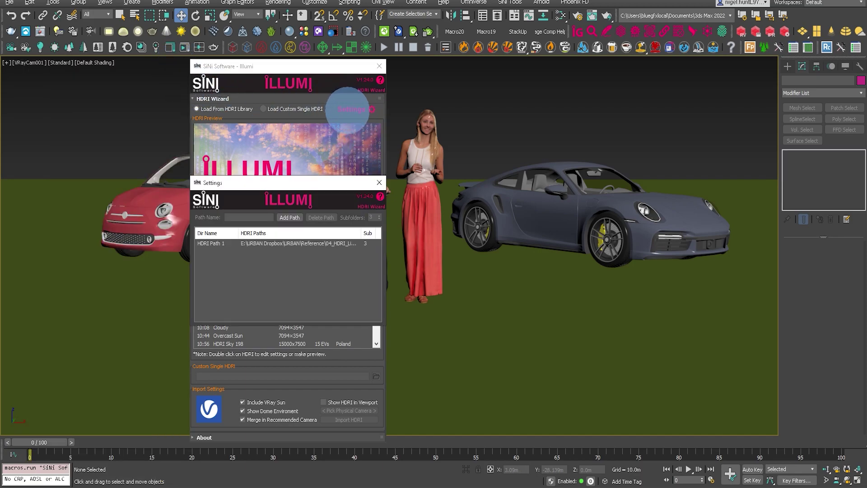
{"action": "left_click_drag", "start_coordinate": [236, 183], "coordinate": [445, 121]}
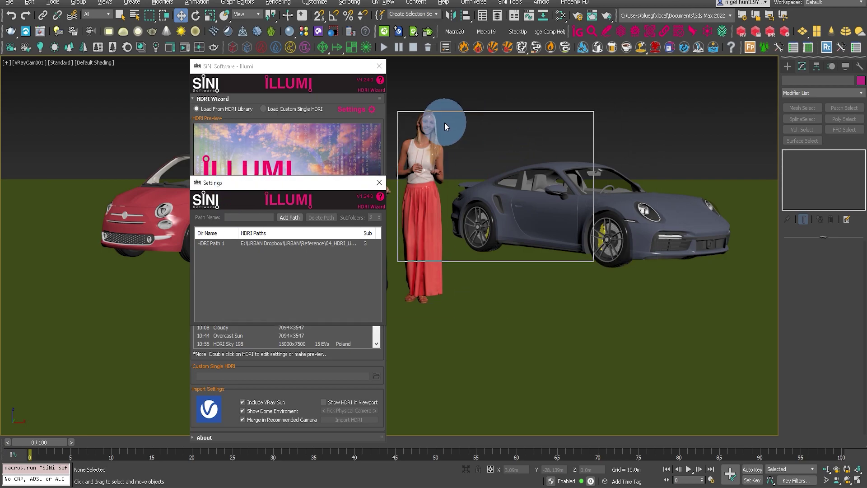
{"action": "left_click", "coordinate": [206, 244]}
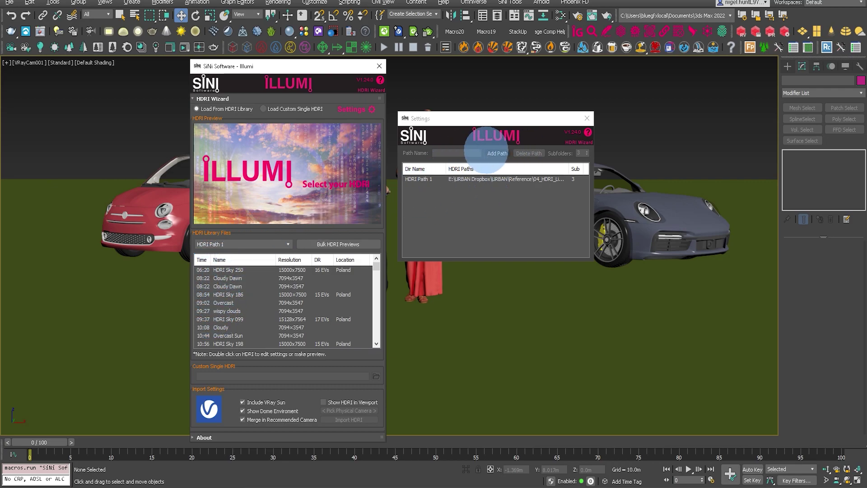
Add the 1 - HDRI SKIES - Volume 1 and 2 - Guthrie HDRI folders as library paths.
{"action": "left_click", "coordinate": [496, 154]}
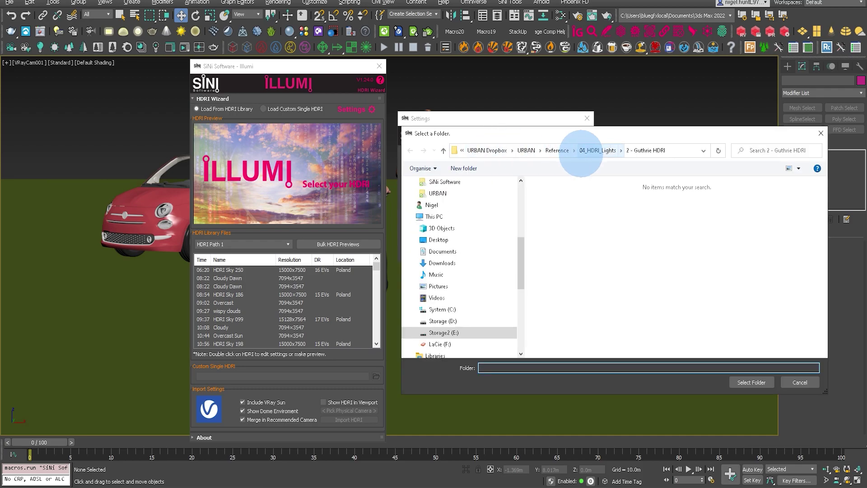
{"action": "left_click", "coordinate": [598, 150]}
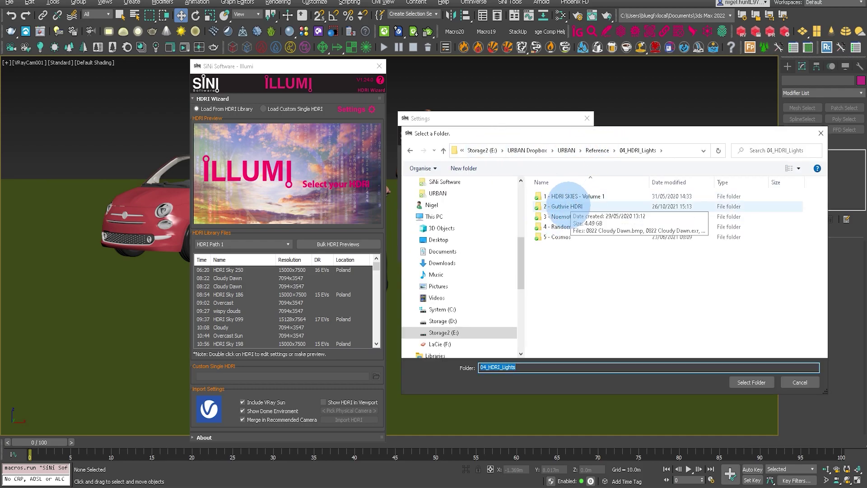
{"action": "left_click", "coordinate": [566, 196]}
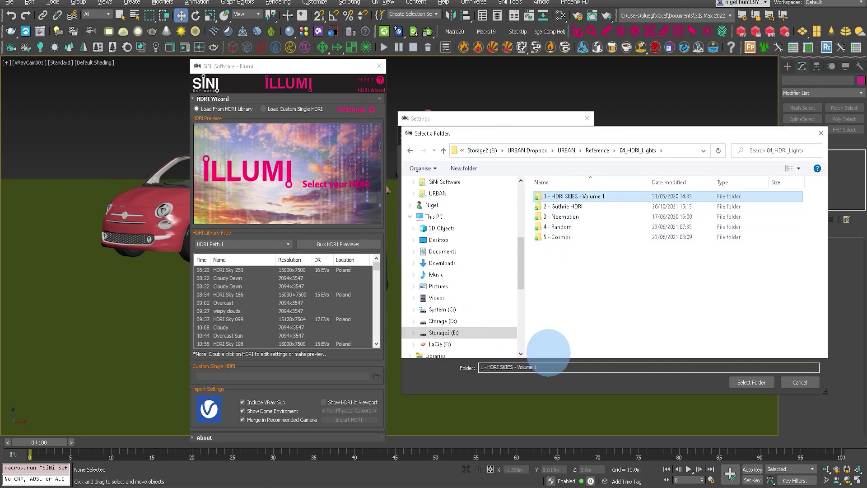
{"action": "left_click", "coordinate": [751, 379]}
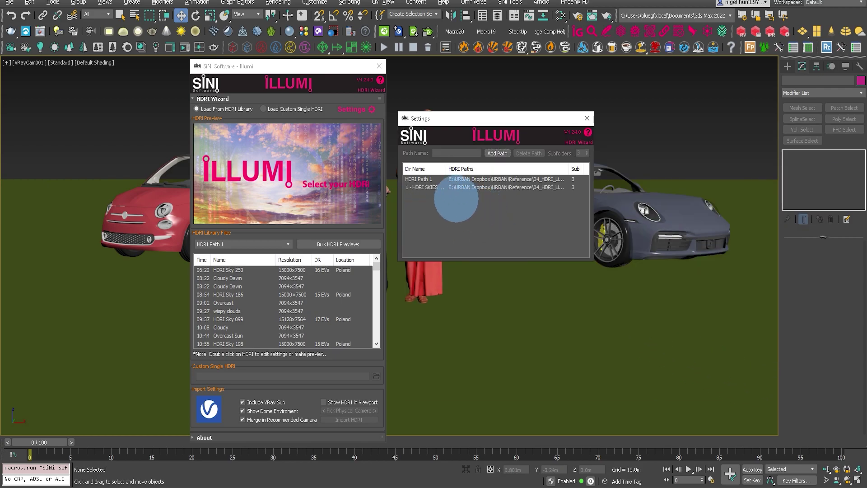
{"action": "left_click", "coordinate": [496, 153]}
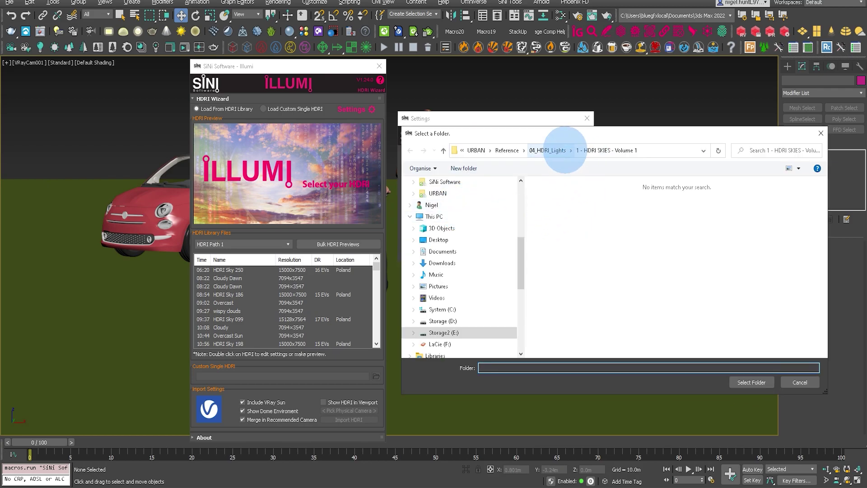
{"action": "left_click", "coordinate": [562, 207]}
{"action": "left_click", "coordinate": [752, 382]}
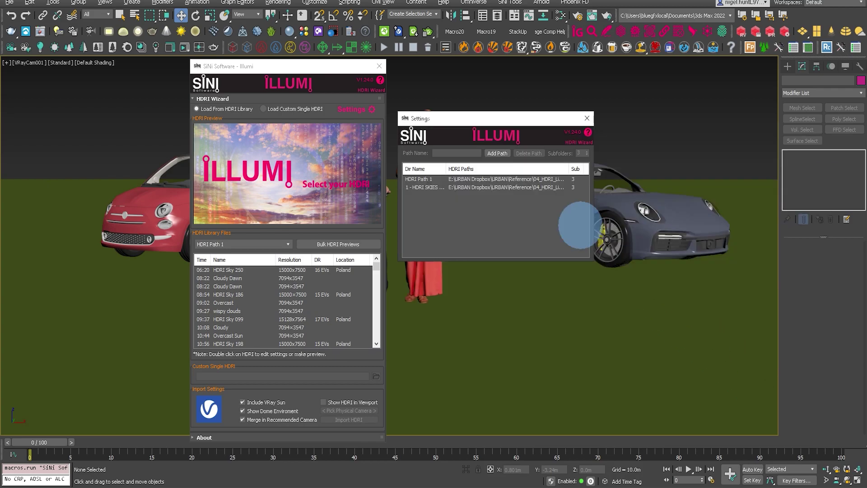
Add the 3 - Noemotion and 4 - Random folders from 04_HDRI_Lights as library paths.
{"action": "left_click", "coordinate": [495, 153]}
{"action": "left_click", "coordinate": [597, 150]}
{"action": "left_click", "coordinate": [555, 217]}
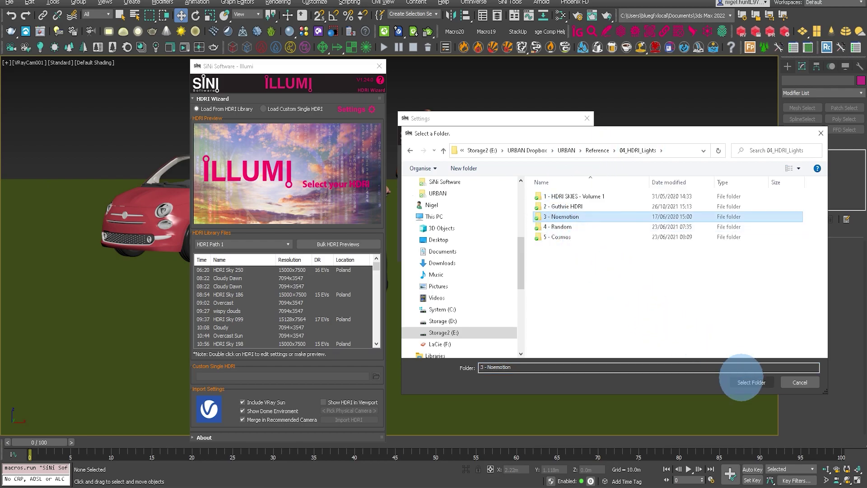
{"action": "left_click", "coordinate": [750, 382]}
{"action": "left_click", "coordinate": [496, 154]}
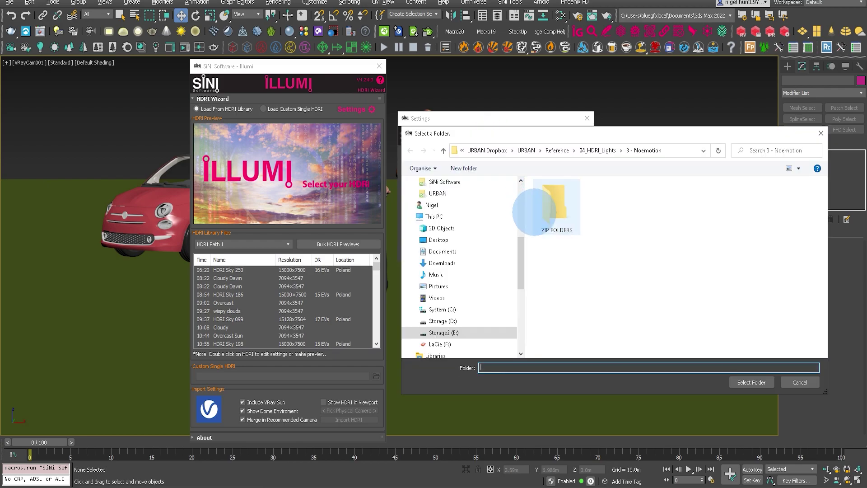
{"action": "left_click", "coordinate": [596, 150]}
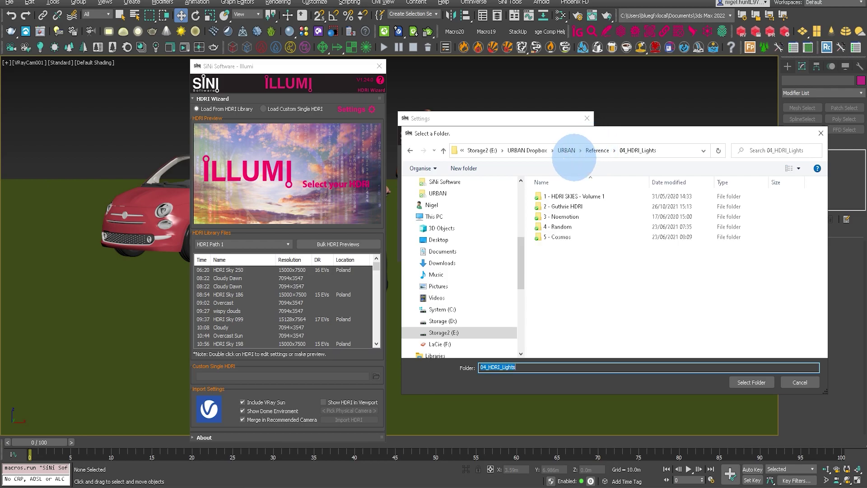
{"action": "double_click", "coordinate": [556, 227]}
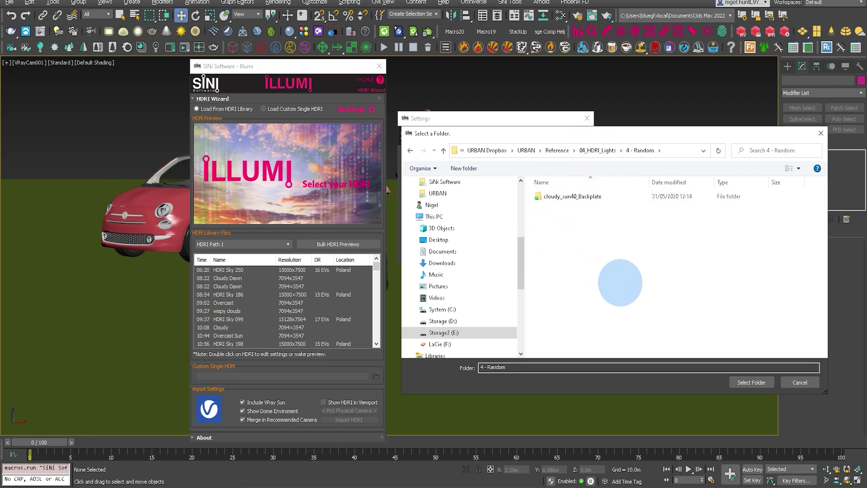
{"action": "left_click", "coordinate": [747, 383]}
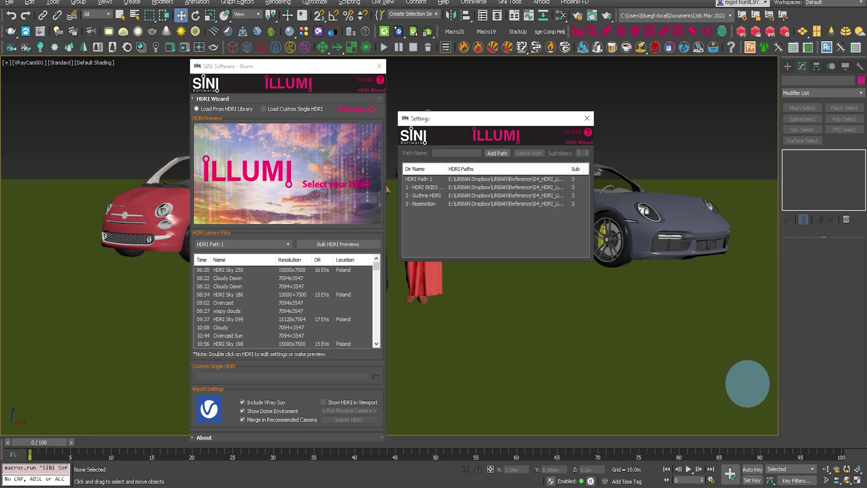
Add the 5 - Cosmos folder from 04_HDRI_Lights as a library path.
{"action": "left_click", "coordinate": [494, 153]}
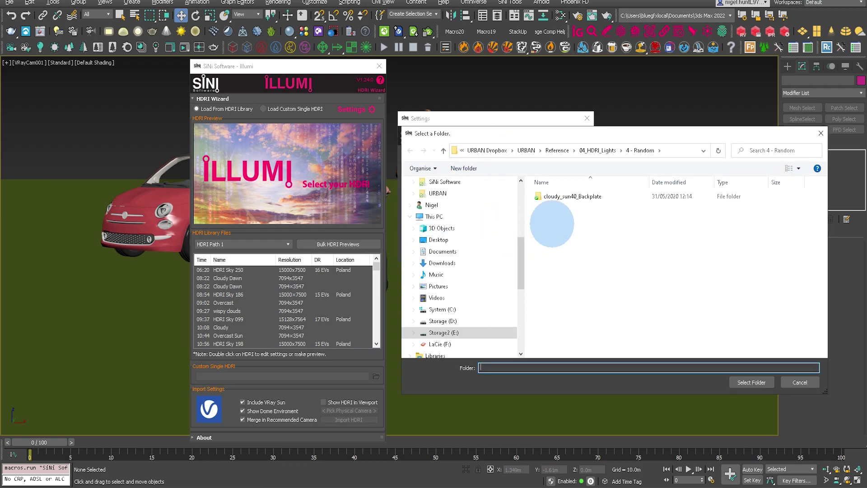
{"action": "left_click", "coordinate": [594, 150]}
{"action": "left_click", "coordinate": [561, 235]}
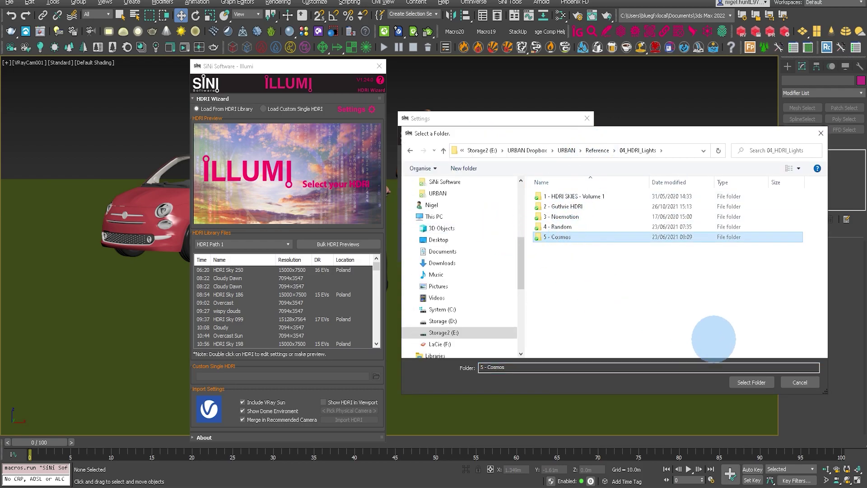
{"action": "left_click", "coordinate": [751, 383]}
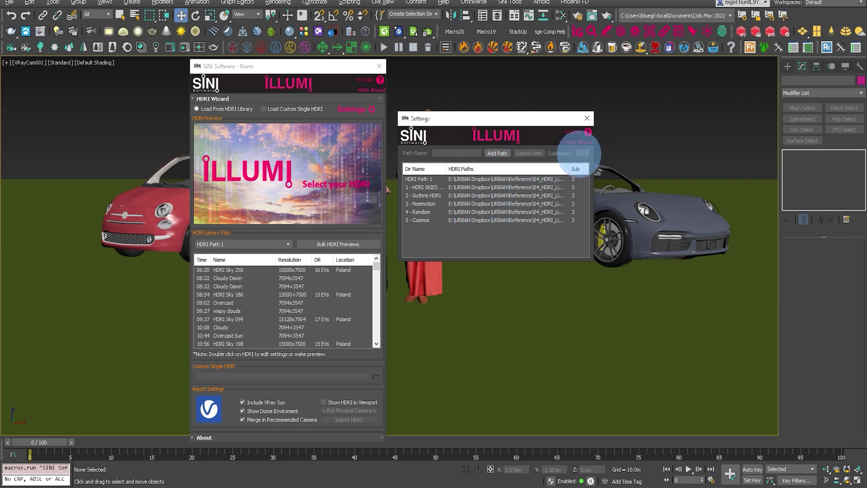
Delete the old HDRI Path 1 entry, leaving the five added folders, and close Settings.
{"action": "left_click", "coordinate": [497, 179]}
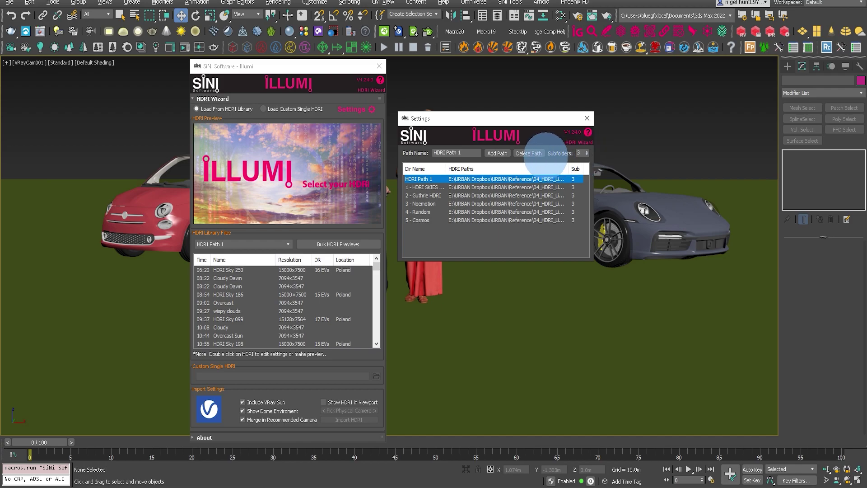
{"action": "left_click", "coordinate": [529, 153]}
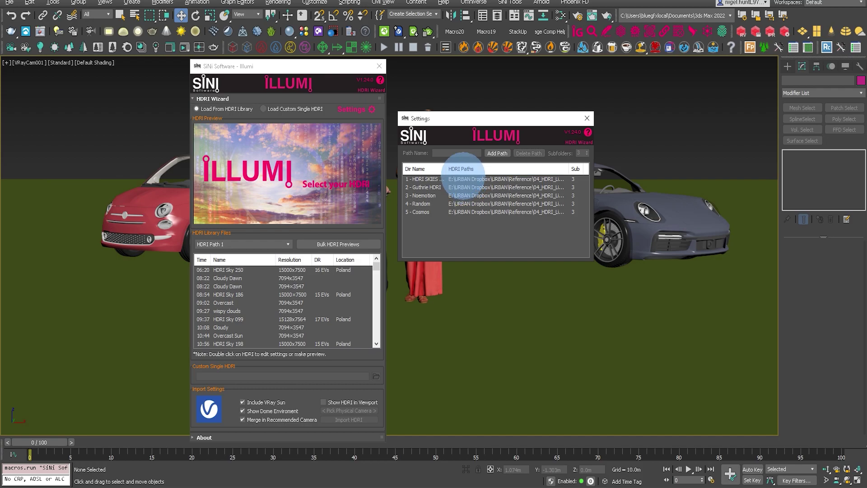
{"action": "left_click", "coordinate": [461, 179]}
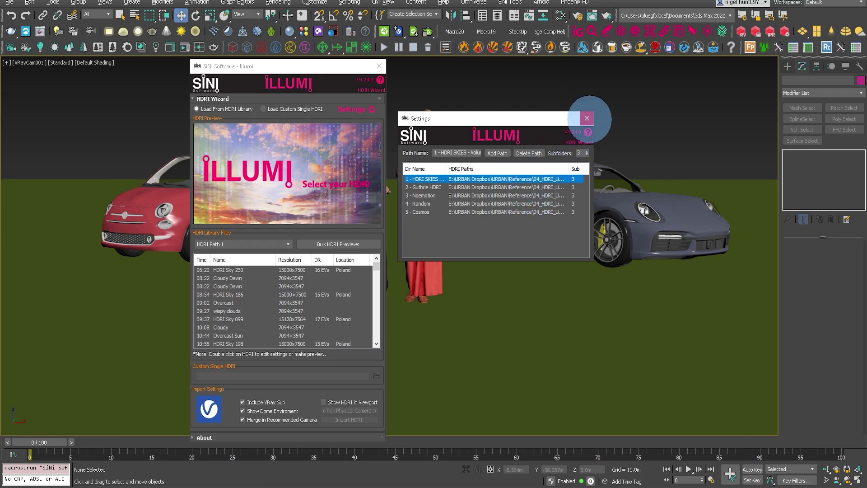
{"action": "left_click", "coordinate": [587, 119]}
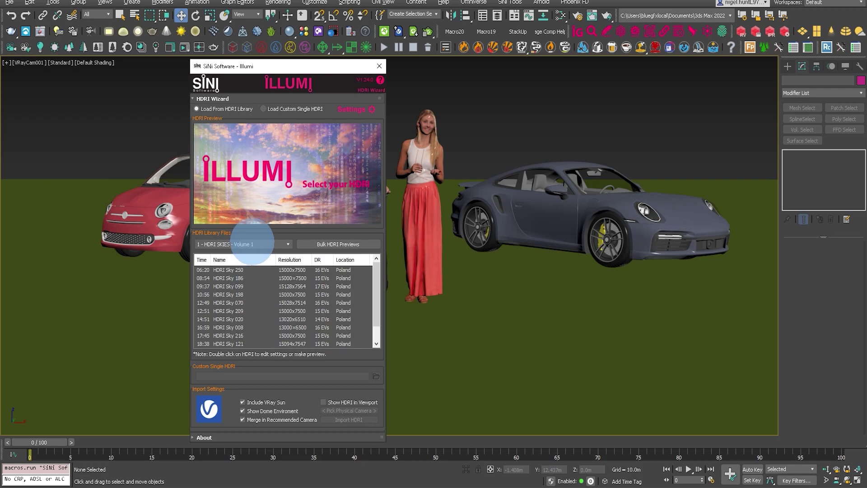
Switch the HDRI Library Files dropdown from HDRI SKIES to 2 - Guthrie HDRI.
{"action": "left_click", "coordinate": [252, 244]}
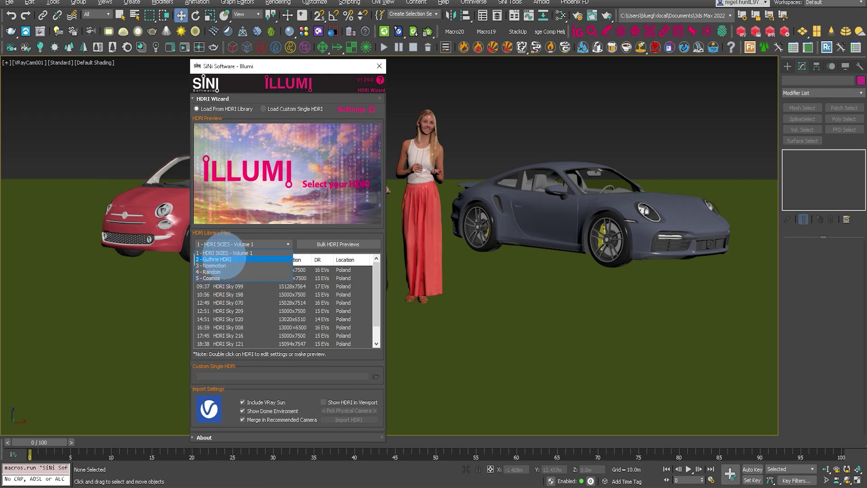
{"action": "left_click", "coordinate": [219, 253]}
{"action": "left_click", "coordinate": [216, 243]}
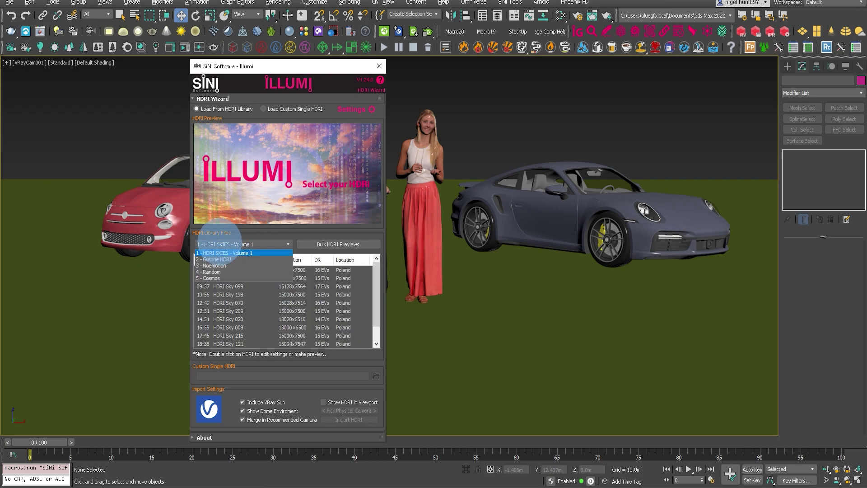
{"action": "left_click", "coordinate": [218, 259]}
Preview both Cloudy Dawn skies, Overcast and wispy clouds, ending on Overcast.
{"action": "left_click", "coordinate": [221, 270]}
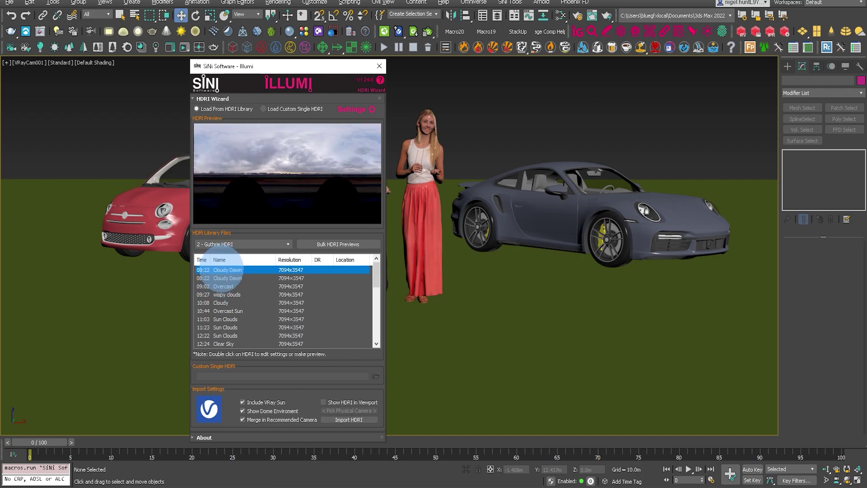
{"action": "left_click", "coordinate": [224, 278]}
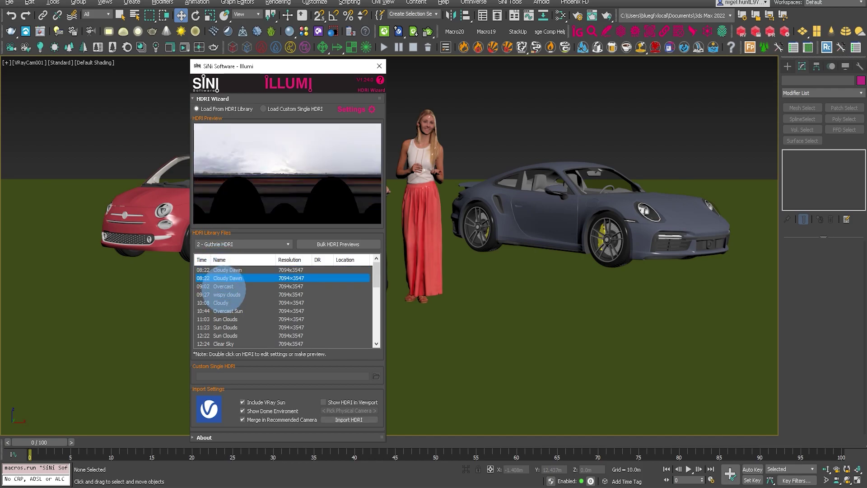
{"action": "left_click", "coordinate": [224, 286]}
{"action": "left_click", "coordinate": [223, 294]}
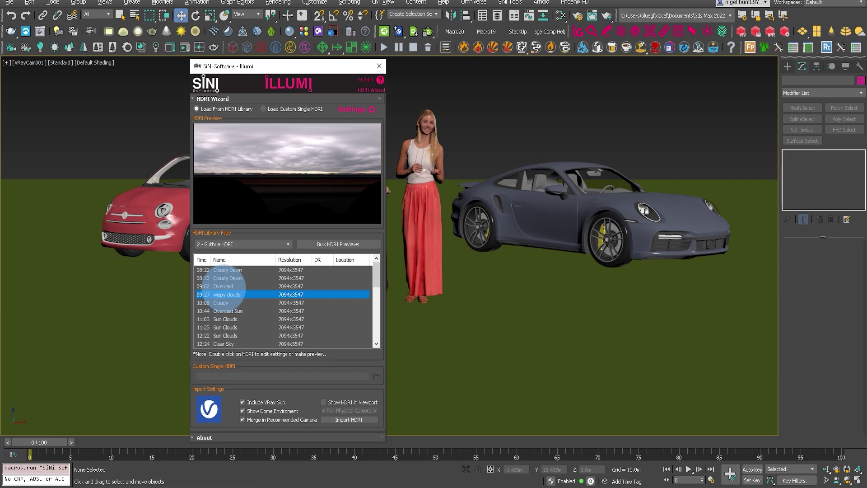
{"action": "left_click", "coordinate": [223, 286]}
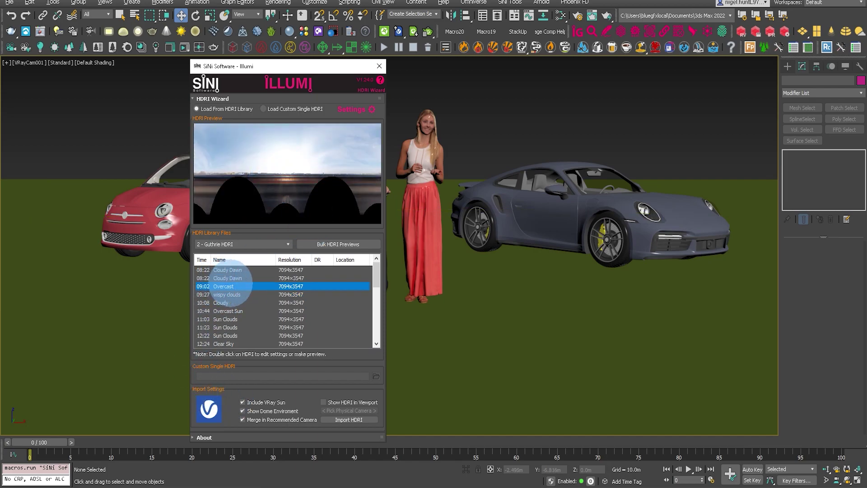
Open the wispy clouds entry's edit window, move it aside, and preview at exposure 0.5.
{"action": "double_click", "coordinate": [224, 294]}
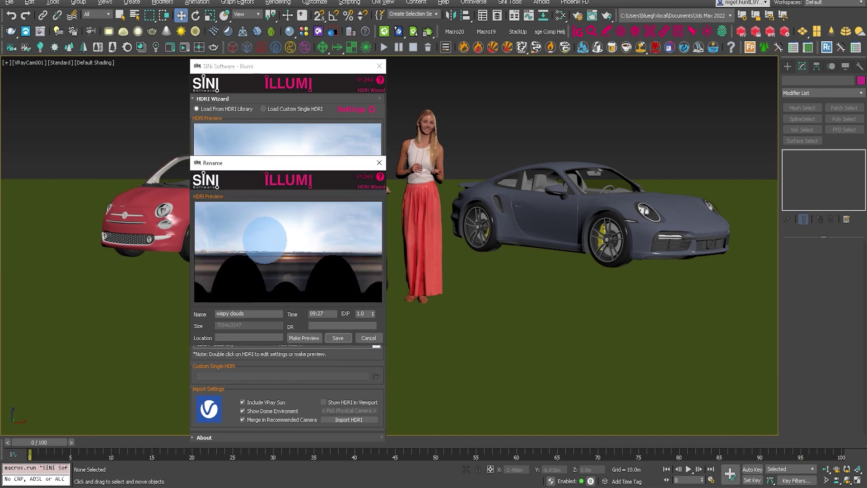
{"action": "left_click_drag", "start_coordinate": [273, 167], "coordinate": [495, 154]}
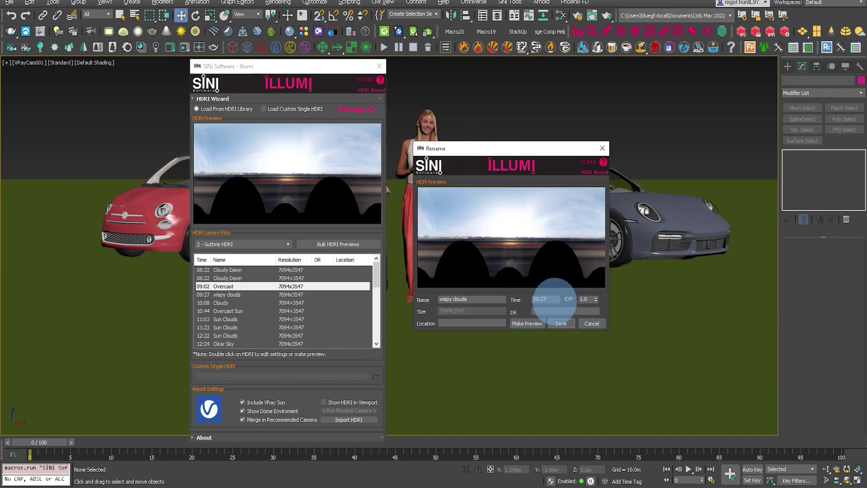
{"action": "left_click", "coordinate": [585, 299]}
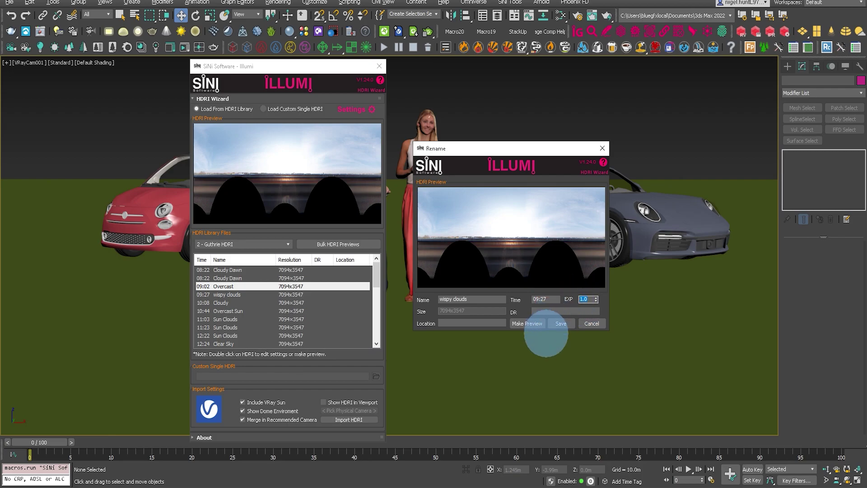
{"action": "key", "text": "Return"}
{"action": "left_click", "coordinate": [524, 323]}
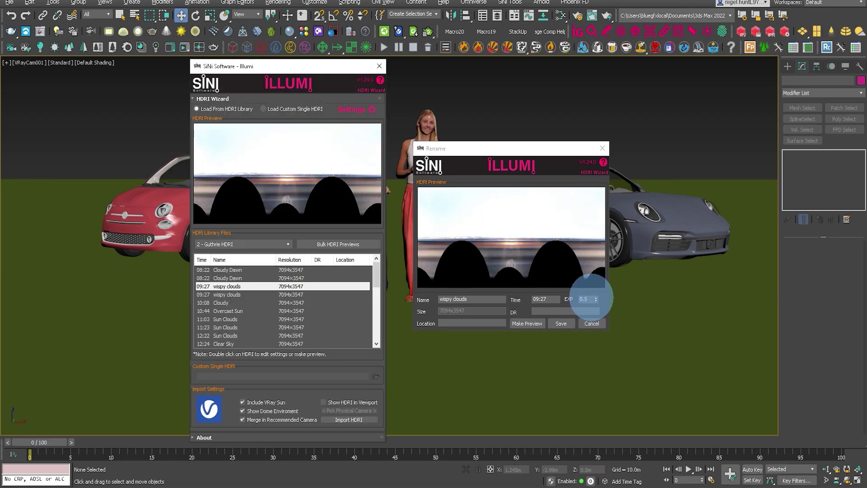
Lower the exposure to 0.1 and then 0.01, regenerate the preview, and save.
{"action": "left_click", "coordinate": [587, 299]}
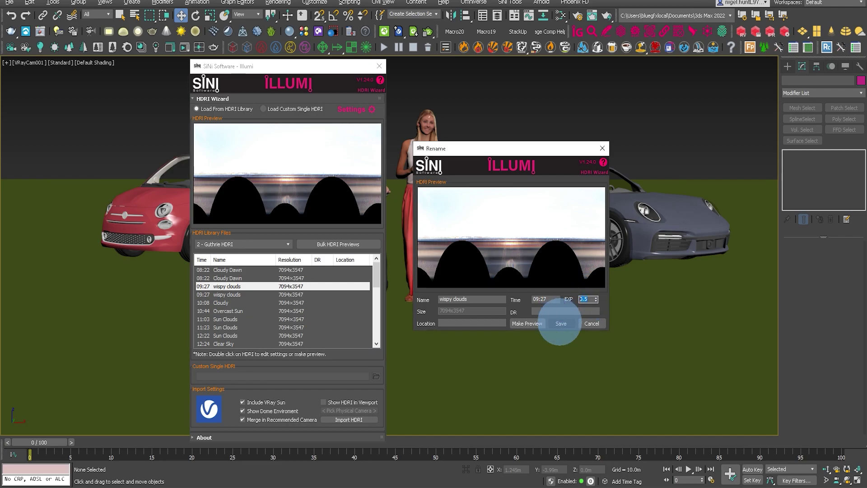
{"action": "type", "text": ".1"}
{"action": "left_click", "coordinate": [526, 324]}
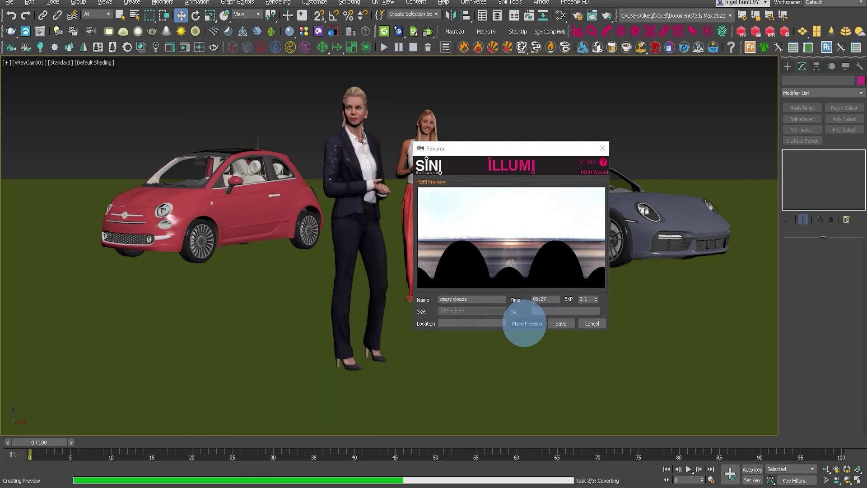
{"action": "left_click", "coordinate": [585, 299]}
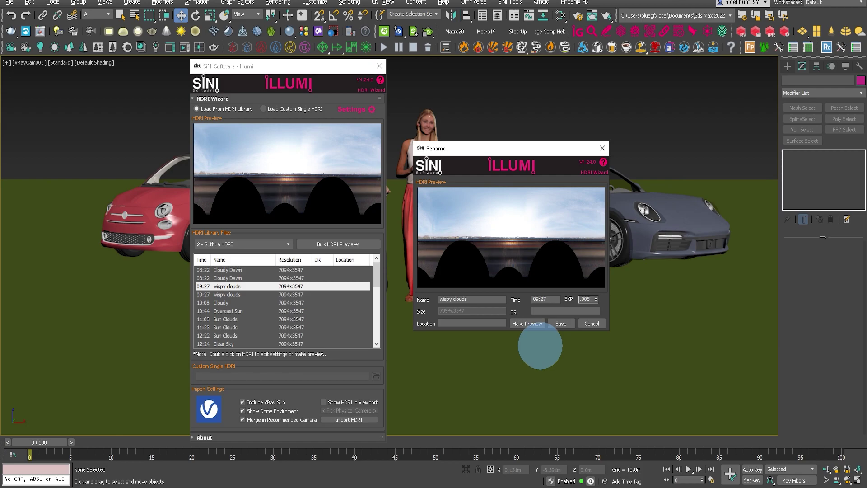
{"action": "left_click", "coordinate": [525, 324]}
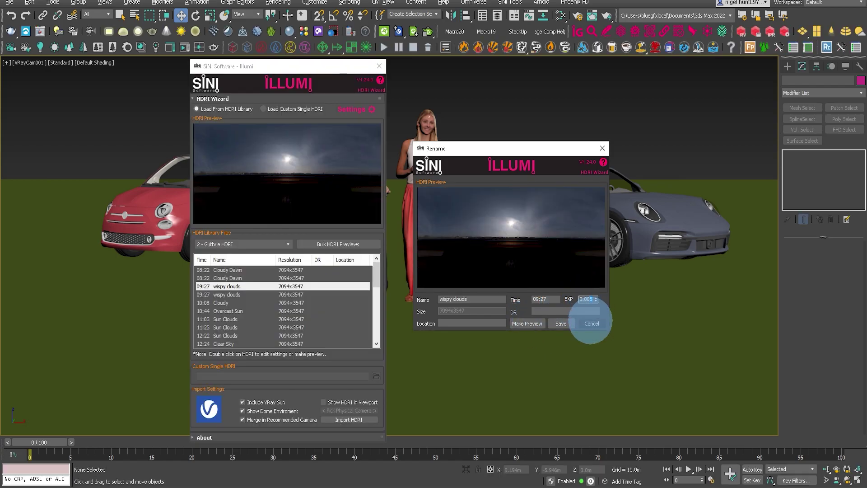
{"action": "left_click", "coordinate": [528, 324]}
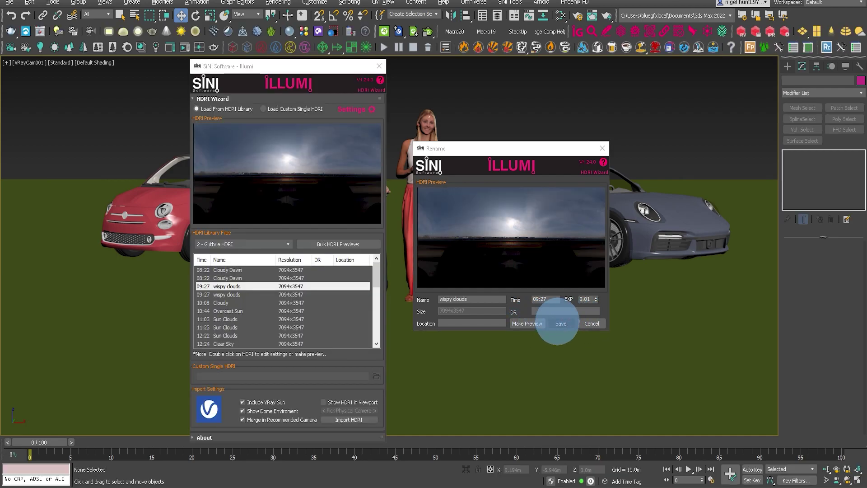
{"action": "left_click", "coordinate": [560, 323]}
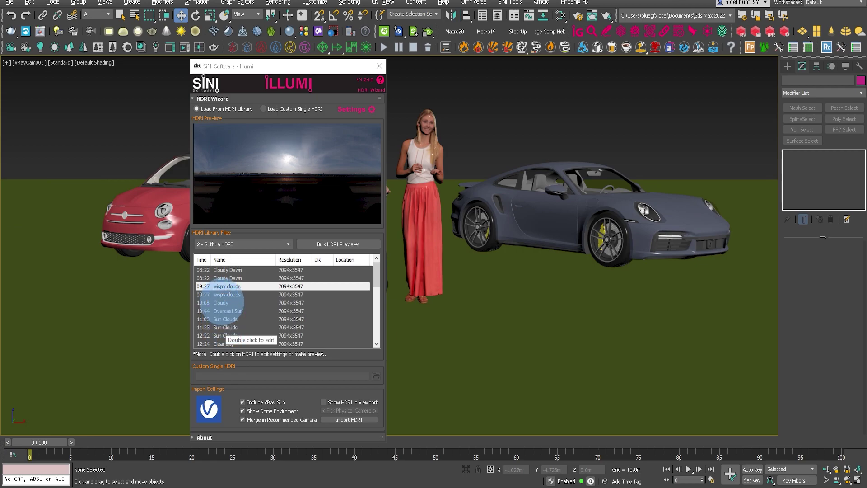
Set the 12:24 Clear Sky entry's exposure to 0.1, regenerate its preview, and save.
{"action": "left_click", "coordinate": [221, 302]}
{"action": "key", "text": "Down"}
{"action": "key", "text": "Down"}
{"action": "key", "text": "Down"}
{"action": "key", "text": "Down"}
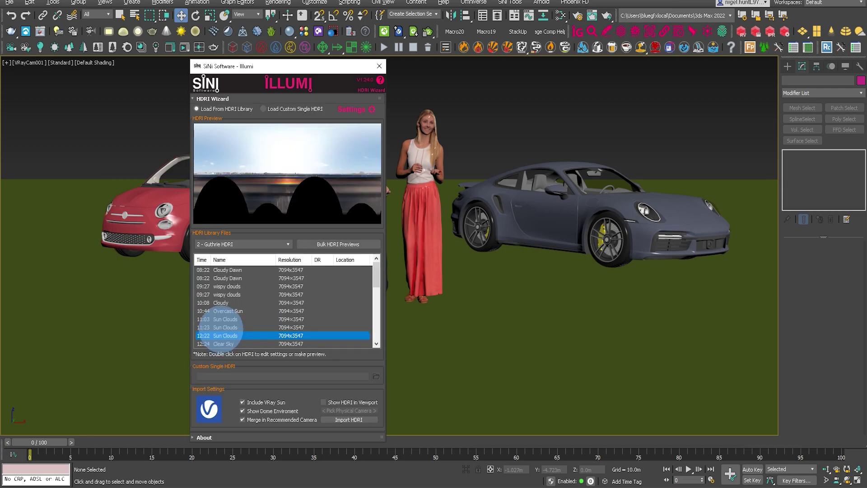
{"action": "double_click", "coordinate": [214, 344]}
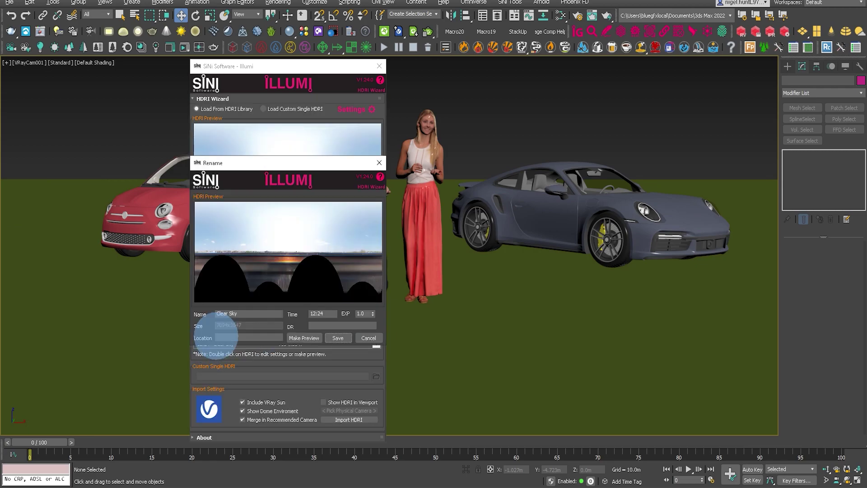
{"action": "double_click", "coordinate": [361, 314]}
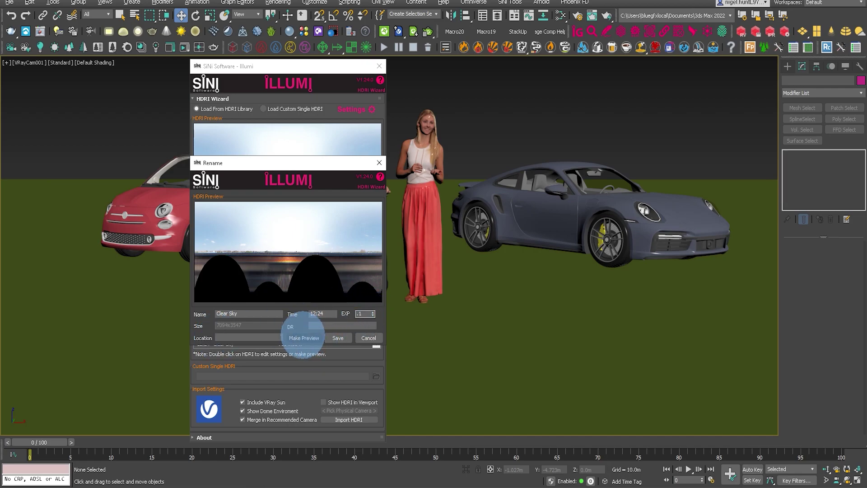
{"action": "left_click", "coordinate": [303, 338]}
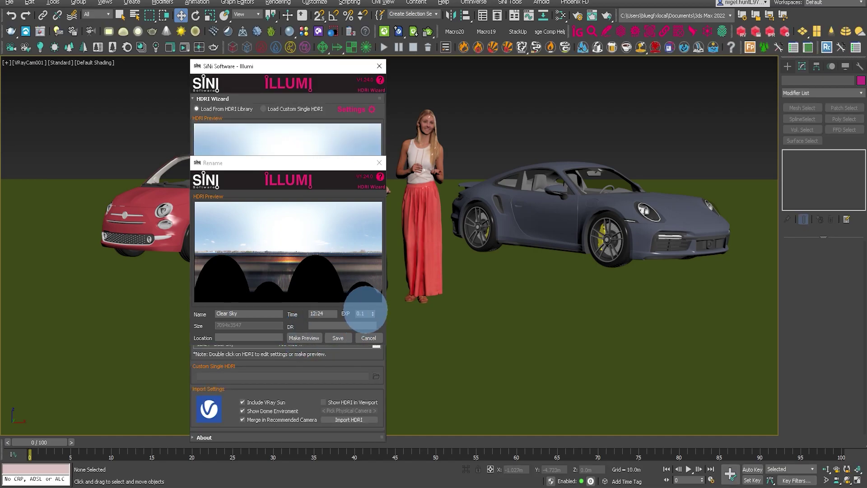
{"action": "left_click", "coordinate": [336, 338]}
Preview the Cloudy, Sun Clouds and first Cloudy Dawn entries.
{"action": "left_click", "coordinate": [264, 302]}
{"action": "left_click", "coordinate": [228, 327]}
{"action": "left_click", "coordinate": [224, 270]}
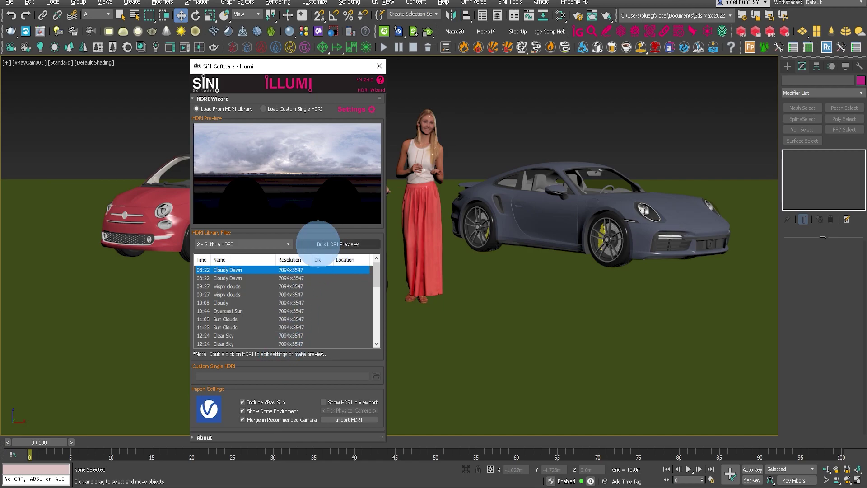
Preview the second Cloudy Dawn and second wispy clouds entries, then return to the first Cloudy Dawn.
{"action": "left_click", "coordinate": [225, 278]}
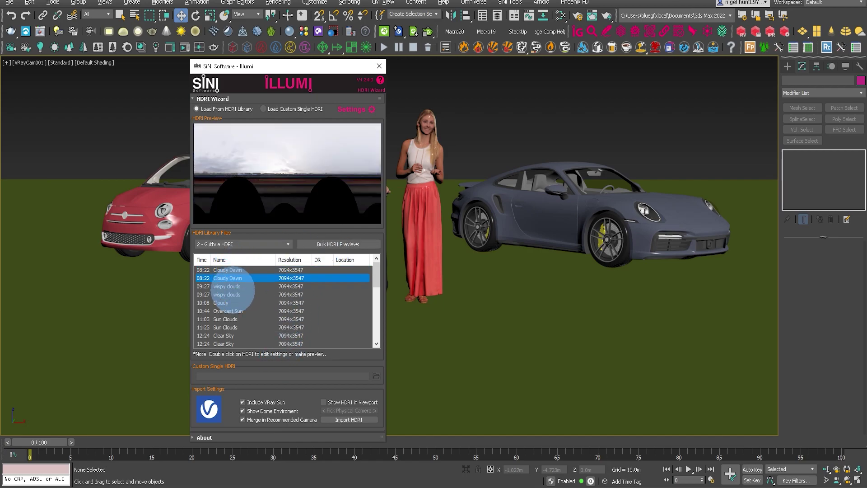
{"action": "left_click", "coordinate": [239, 295]}
{"action": "left_click", "coordinate": [228, 269]}
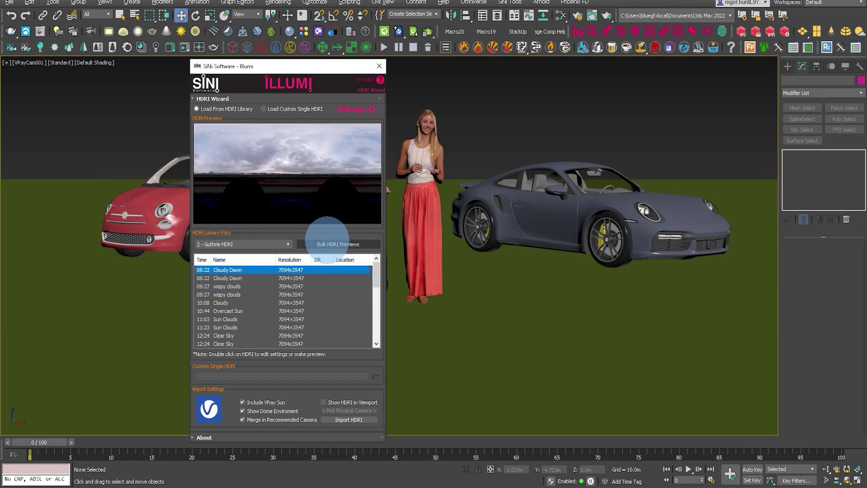
Start Bulk HDRI Previews, set exposure 0.1 with a temp preview, and enable Overwrite.
{"action": "left_click", "coordinate": [327, 243]}
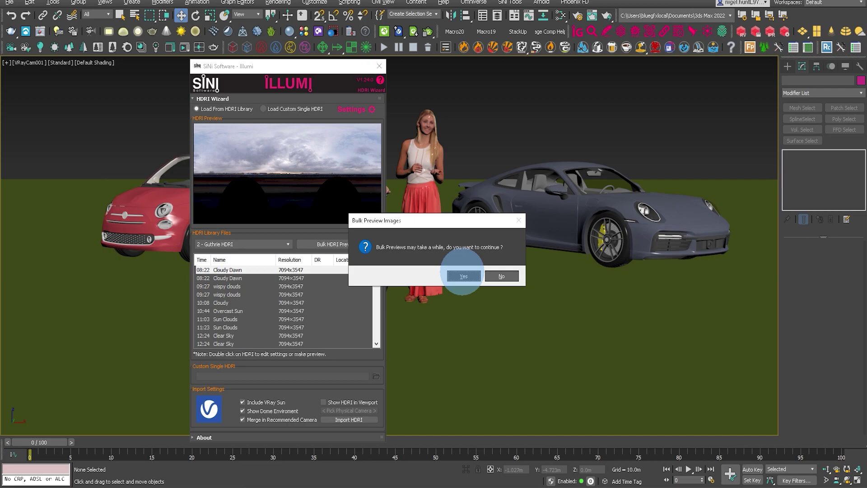
{"action": "left_click", "coordinate": [464, 276]}
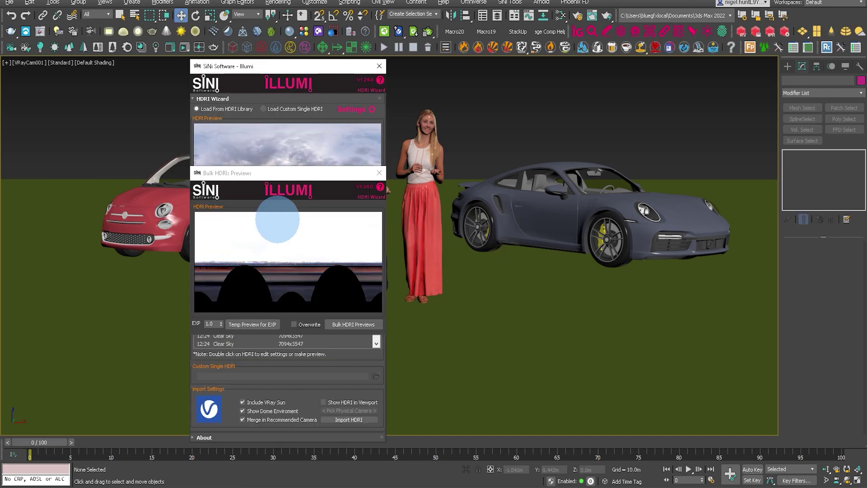
{"action": "left_click_drag", "start_coordinate": [289, 173], "coordinate": [502, 169]}
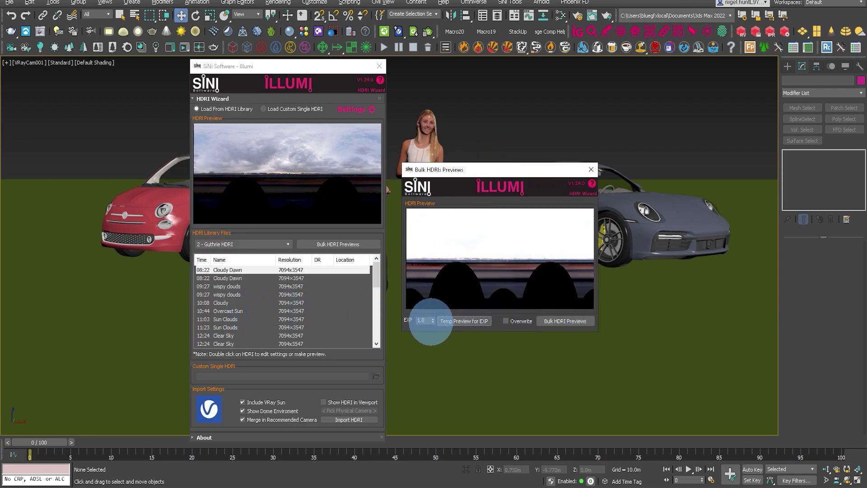
{"action": "double_click", "coordinate": [422, 320]}
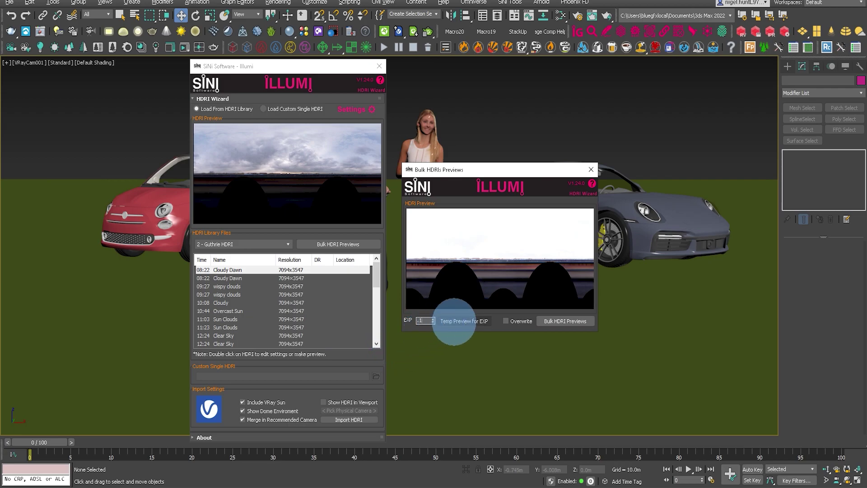
{"action": "type", "text": ".1"}
{"action": "left_click", "coordinate": [456, 321]}
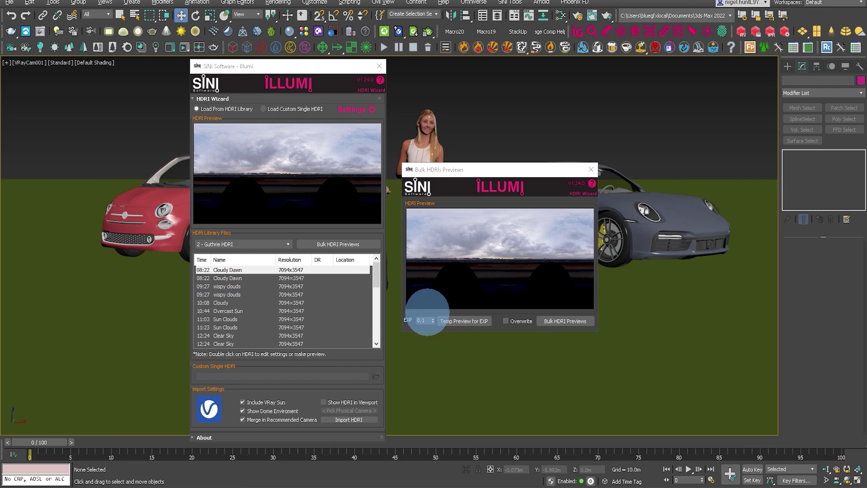
{"action": "left_click", "coordinate": [506, 321]}
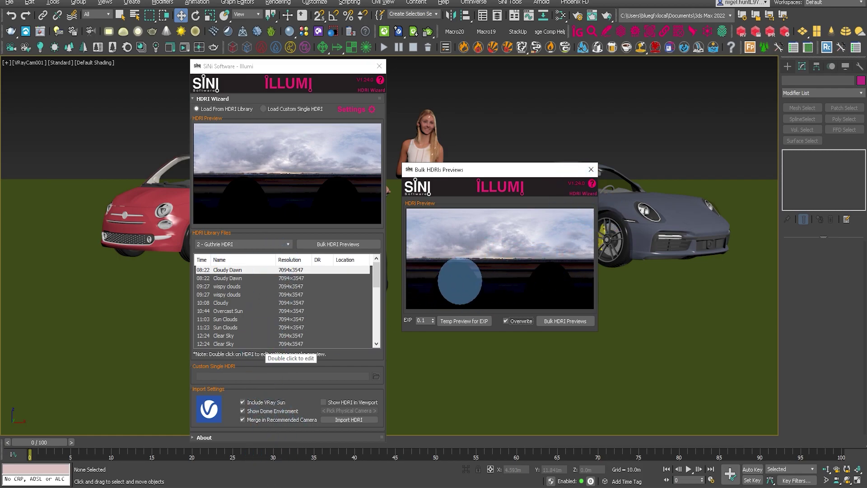
Close the Bulk previews window and switch the HDRI library to 3 - Noemotion.
{"action": "left_click", "coordinate": [591, 170]}
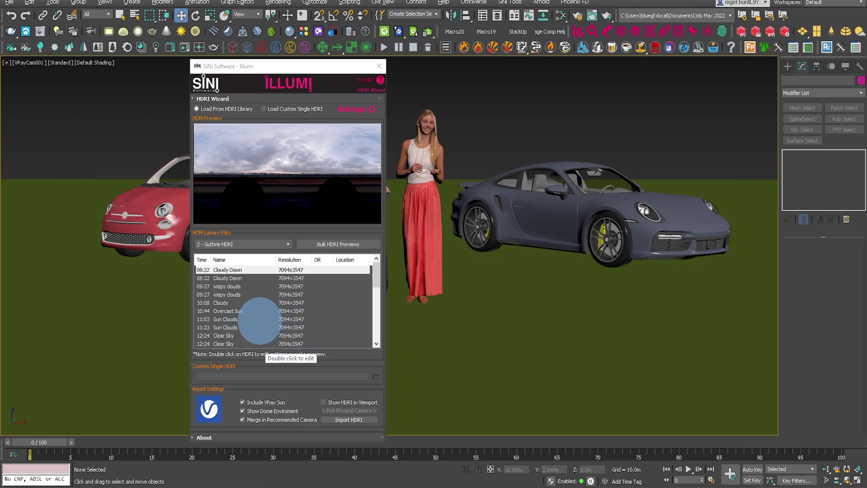
{"action": "left_click", "coordinate": [235, 303]}
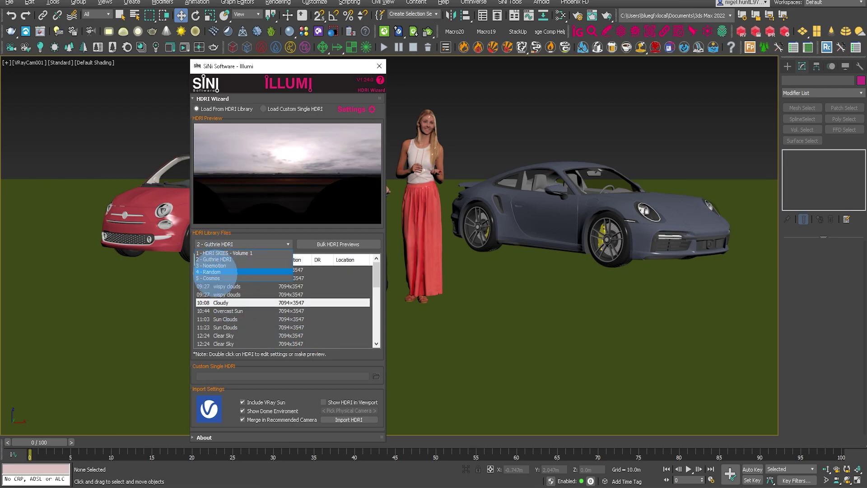
{"action": "left_click", "coordinate": [214, 266]}
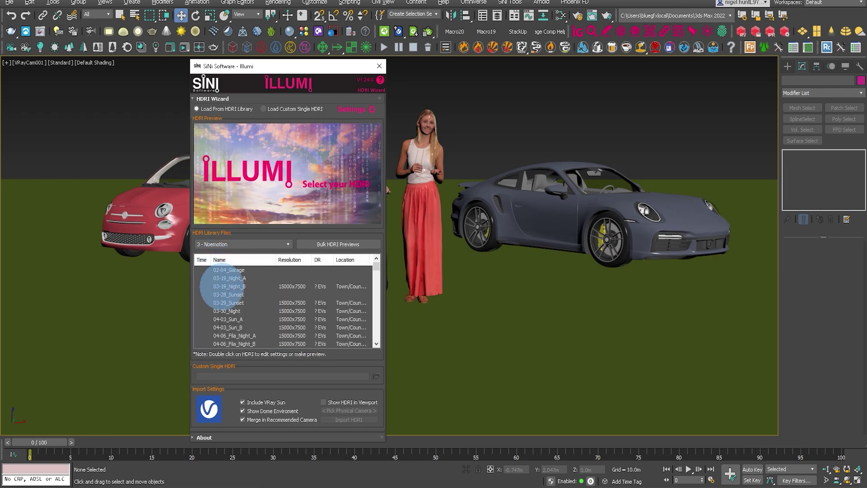
{"action": "left_click", "coordinate": [228, 311]}
Preview the 03-30_Night, 04-15_Sky, 04-16_Sun_B and 04-12_Sun_A sunrise skies.
{"action": "left_click", "coordinate": [230, 327]}
{"action": "scroll", "coordinate": [231, 324], "scroll_direction": "down", "scroll_amount": 4}
{"action": "left_click", "coordinate": [226, 302]}
{"action": "left_click", "coordinate": [228, 327]}
{"action": "left_click", "coordinate": [229, 295]}
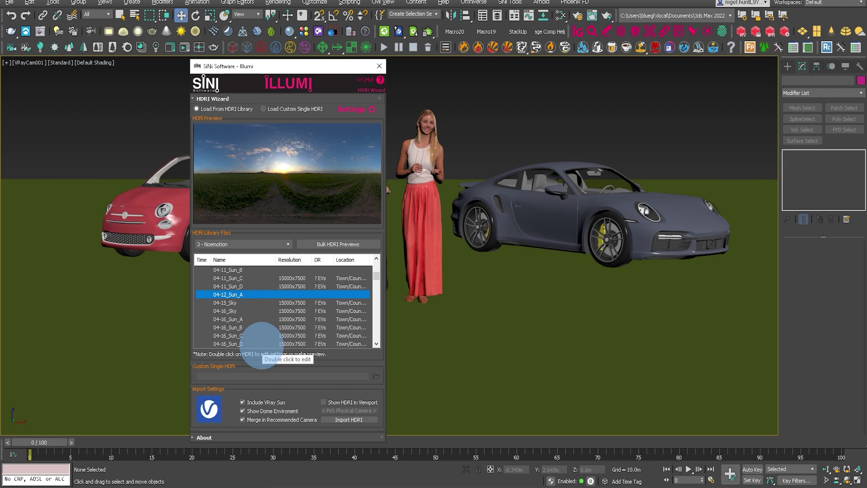
Preview the 04-16_Sun_A and 04-03_Sun_B dusk skies and the 03-29_Sunset sky.
{"action": "left_click", "coordinate": [252, 343]}
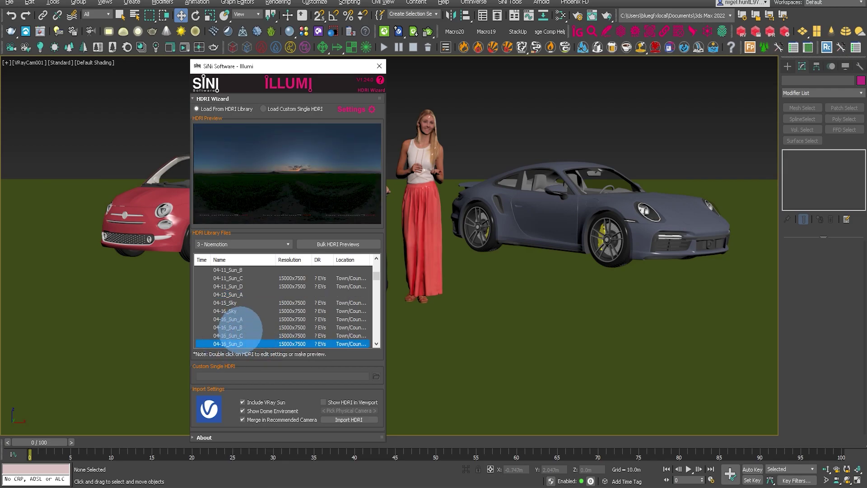
{"action": "left_click", "coordinate": [232, 319]}
{"action": "left_click", "coordinate": [230, 295]}
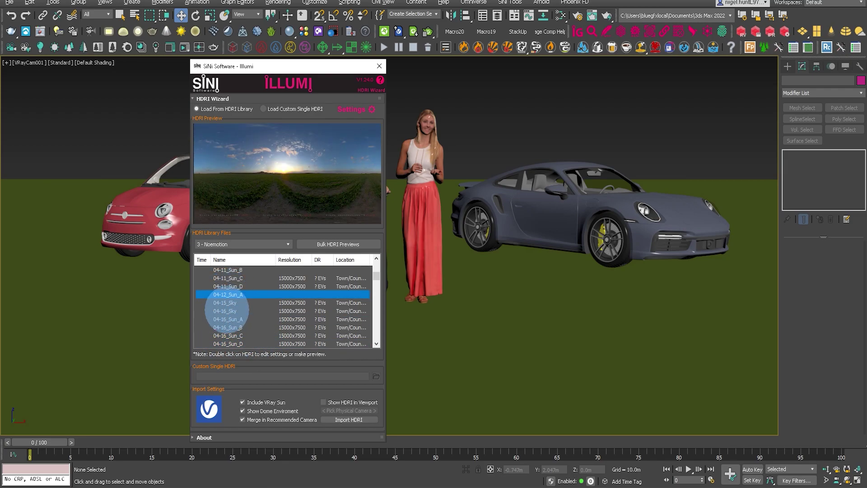
{"action": "scroll", "coordinate": [227, 314], "scroll_direction": "up", "scroll_amount": 5}
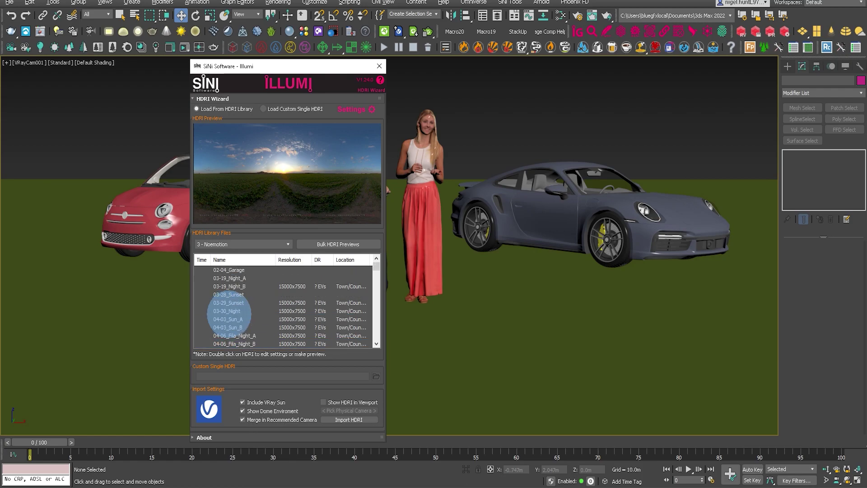
{"action": "left_click", "coordinate": [229, 327]}
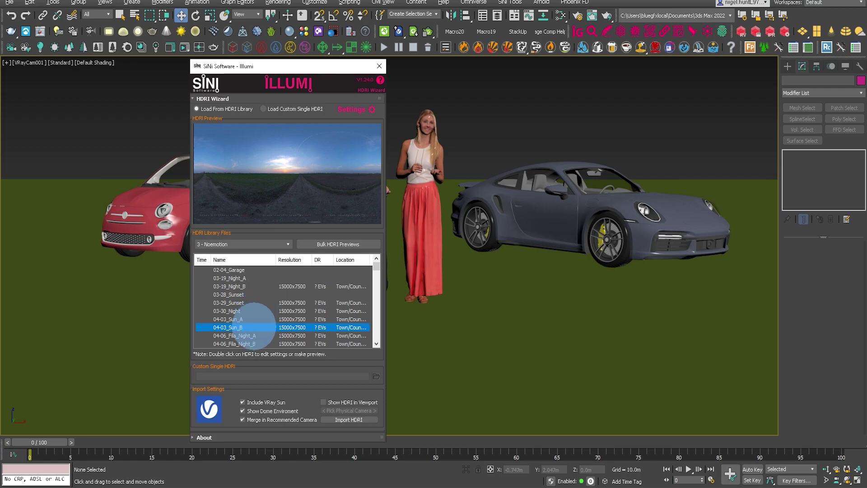
{"action": "left_click", "coordinate": [228, 319]}
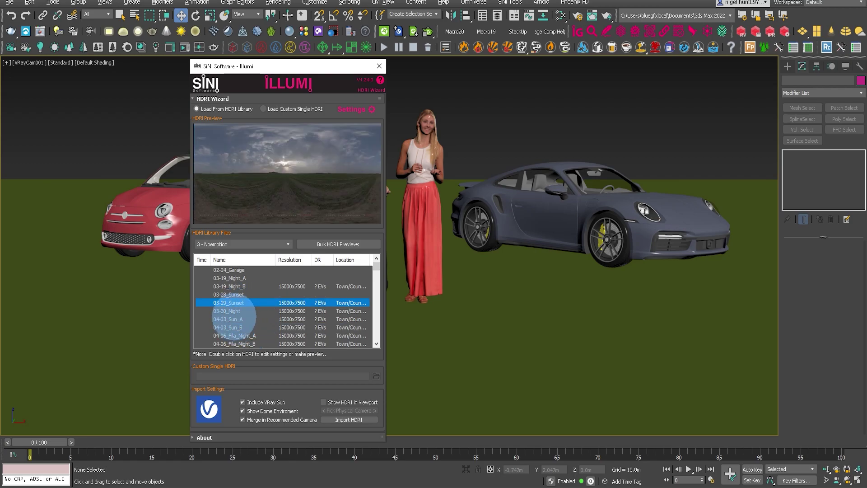